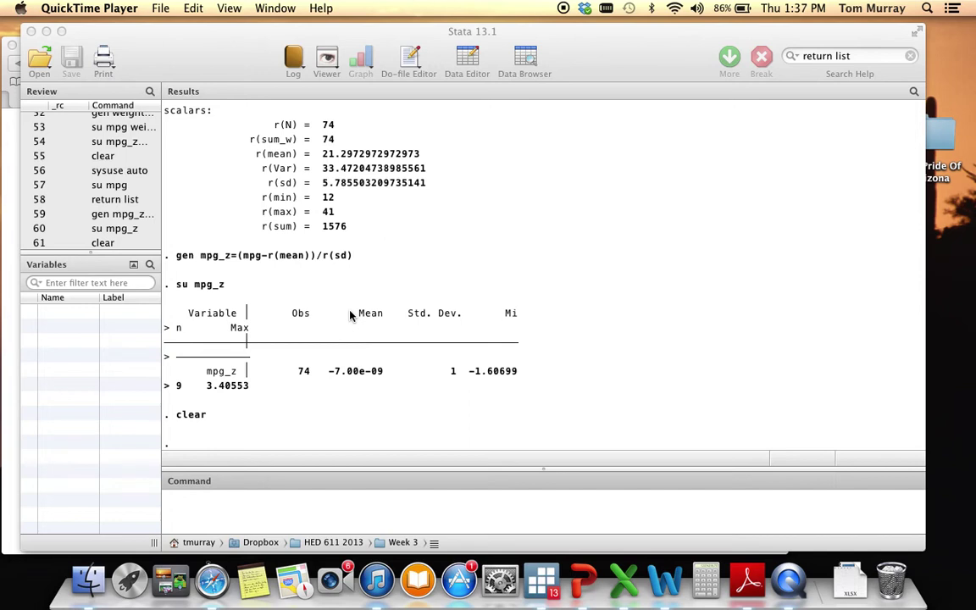
Load the built-in auto dataset with sysuse and summarize the mpg variable
left_click(221, 505)
type("sys")
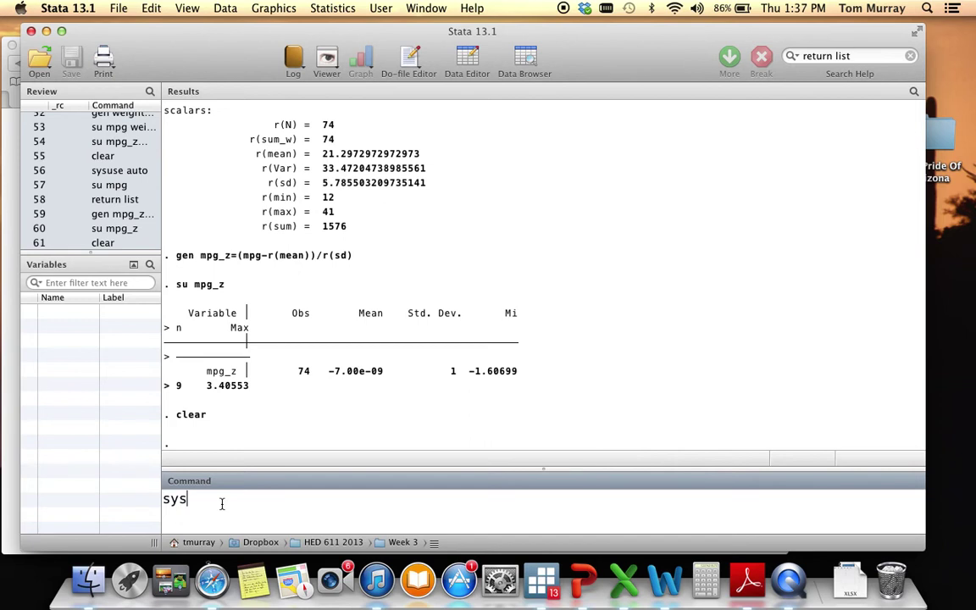
type("use auto")
key("Return")
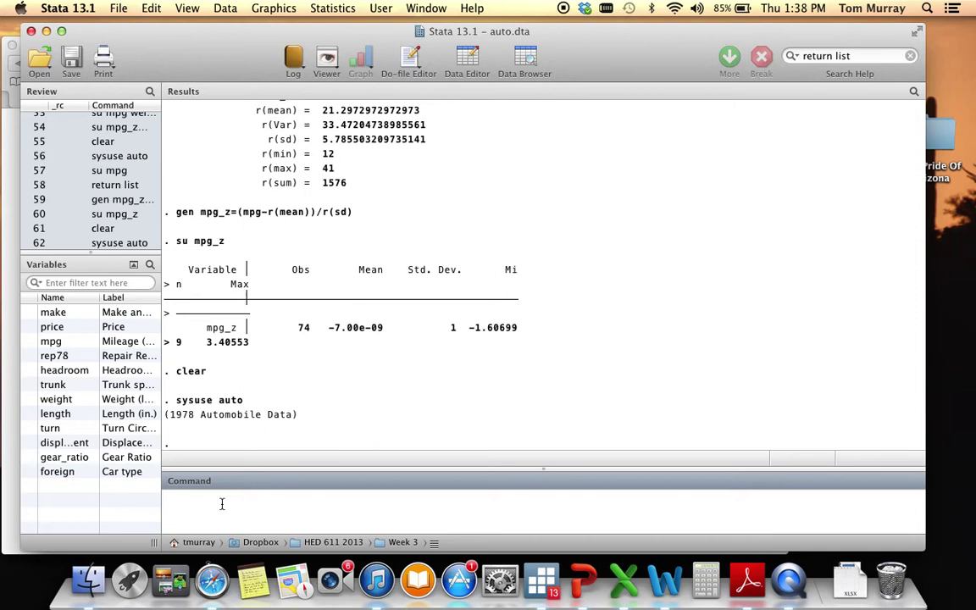
type("summarize mpg")
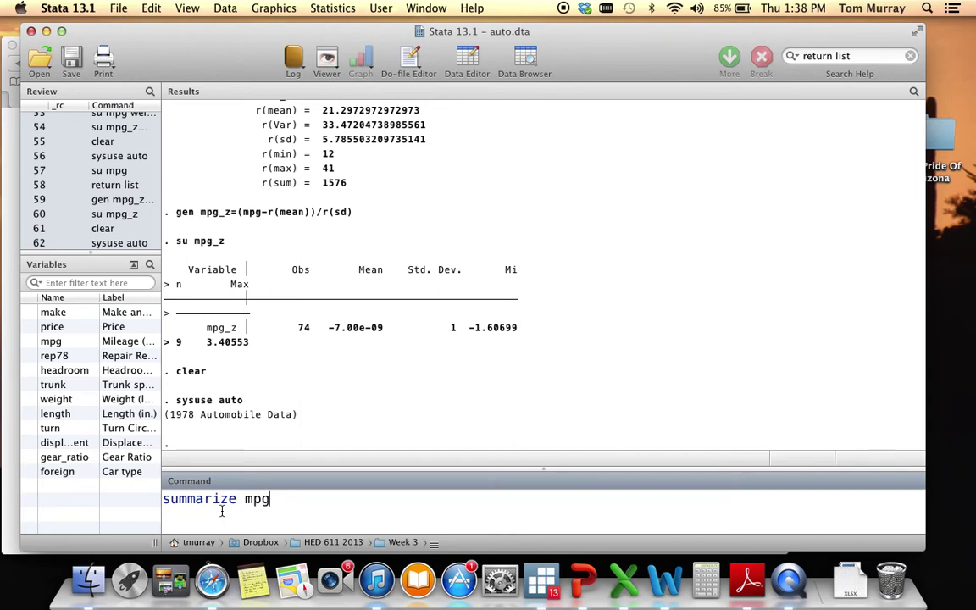
key("Return")
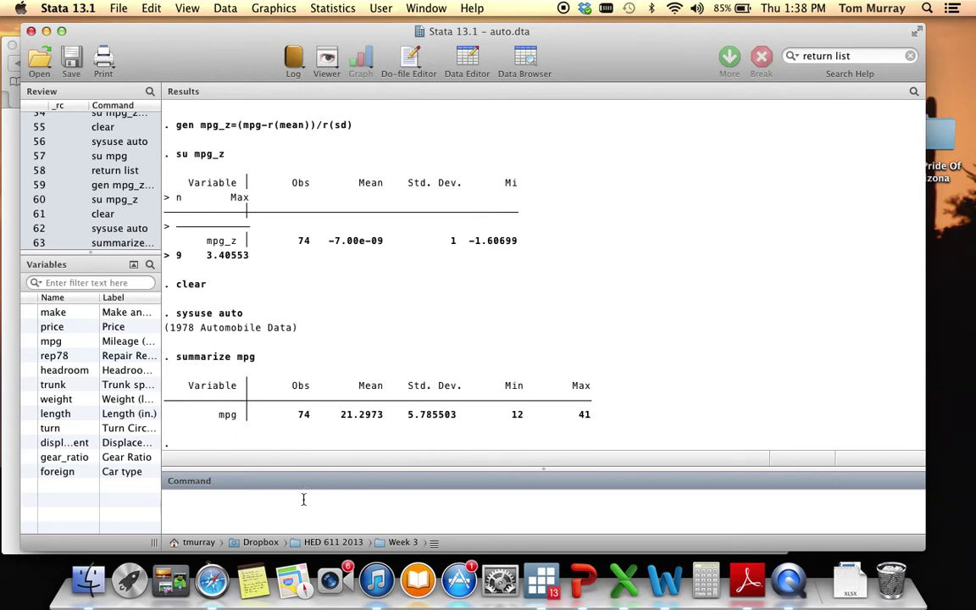
Generate the standardized variable mpg_z as (mpg-21.2973)/5.785503
type("generate mpg_z")
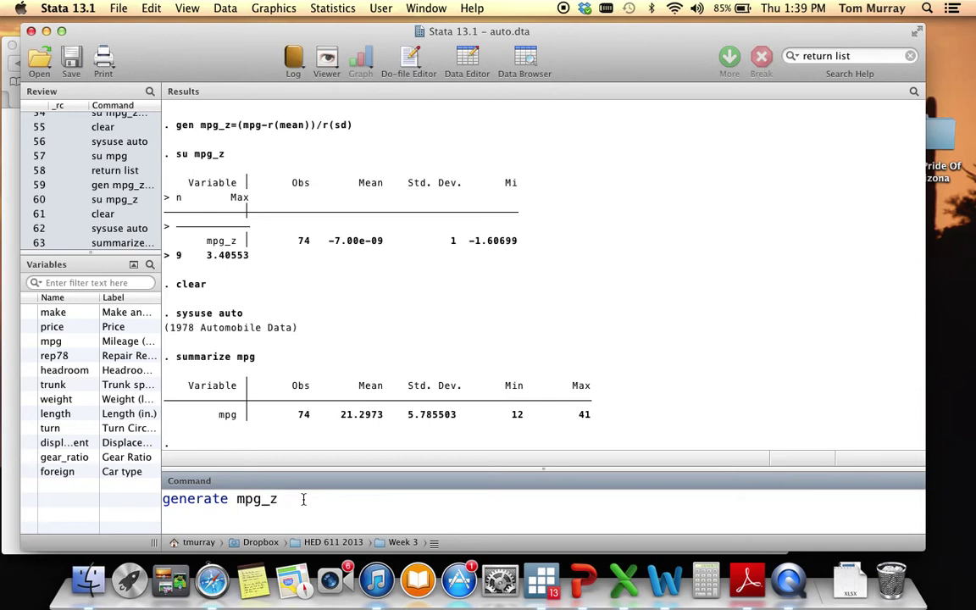
type("=(mpg-21.2973)/5.78")
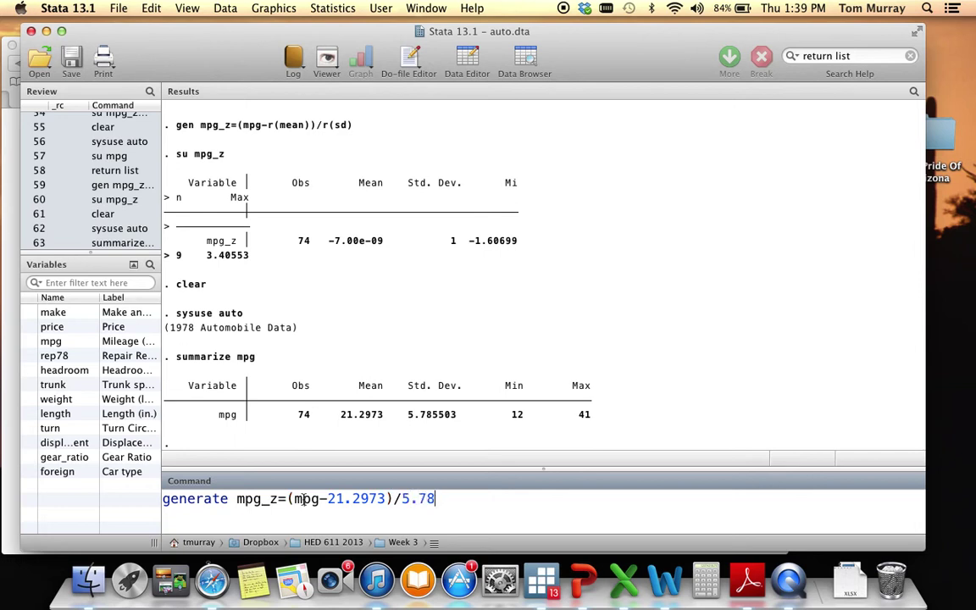
type("5503")
key("Return")
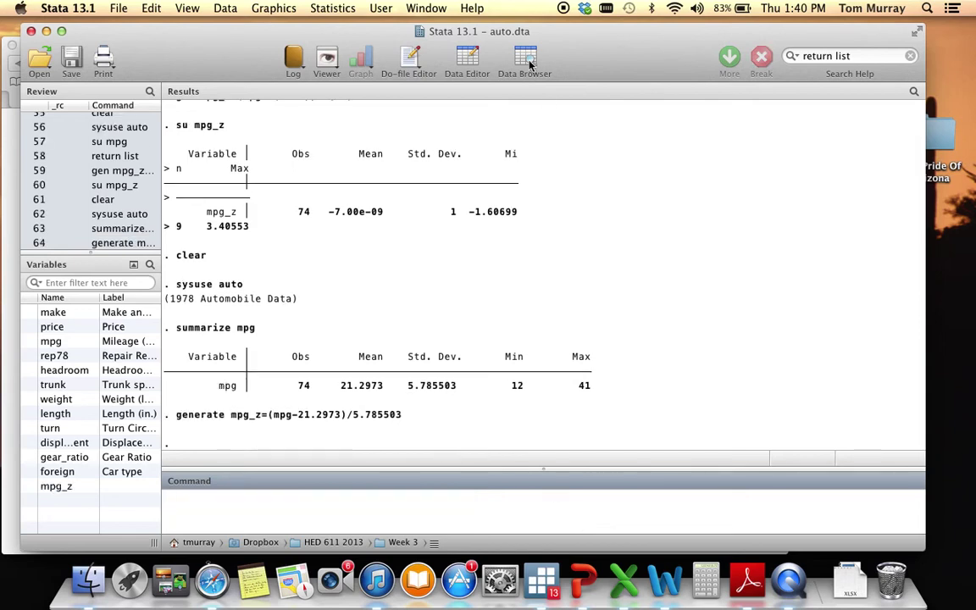
Browse the dataset across its columns to inspect the new mpg_z variable
left_click(528, 61)
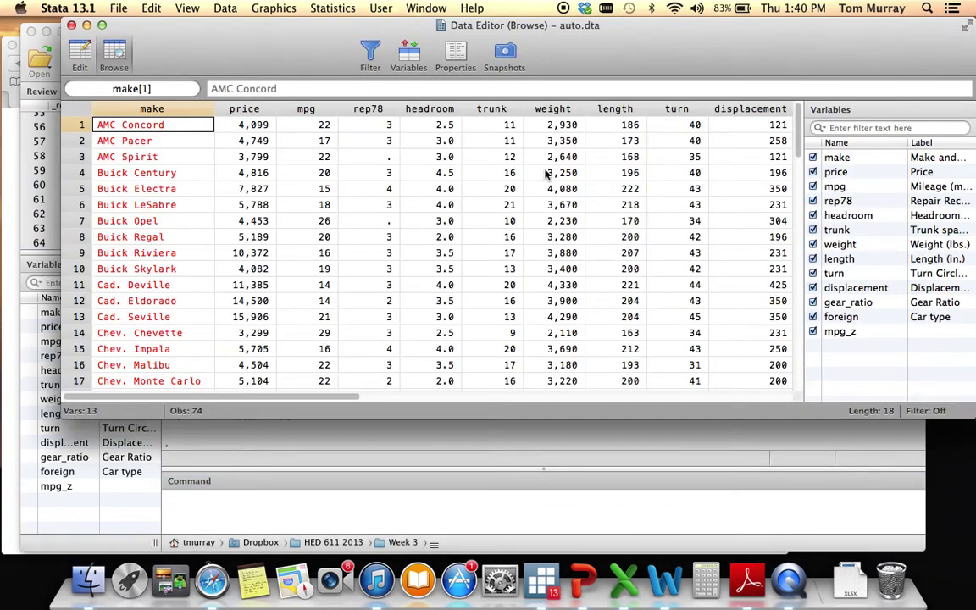
scroll(588, 223, "right", 10)
scroll(589, 223, "left", 5)
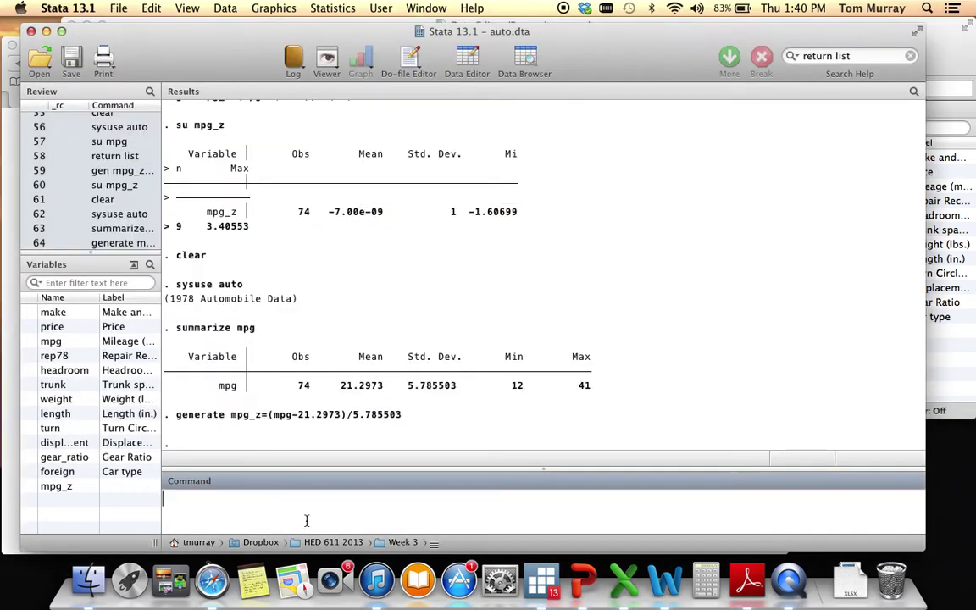
Run summarize on mpg_z to get the summary statistics of the standardized variable
left_click(307, 518)
type("summarize mpg_z")
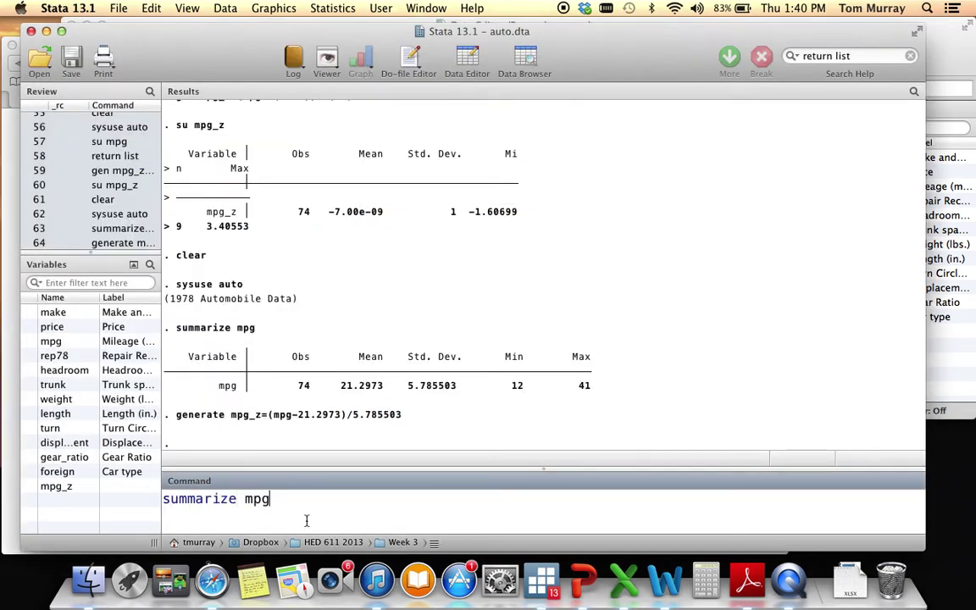
key("Return")
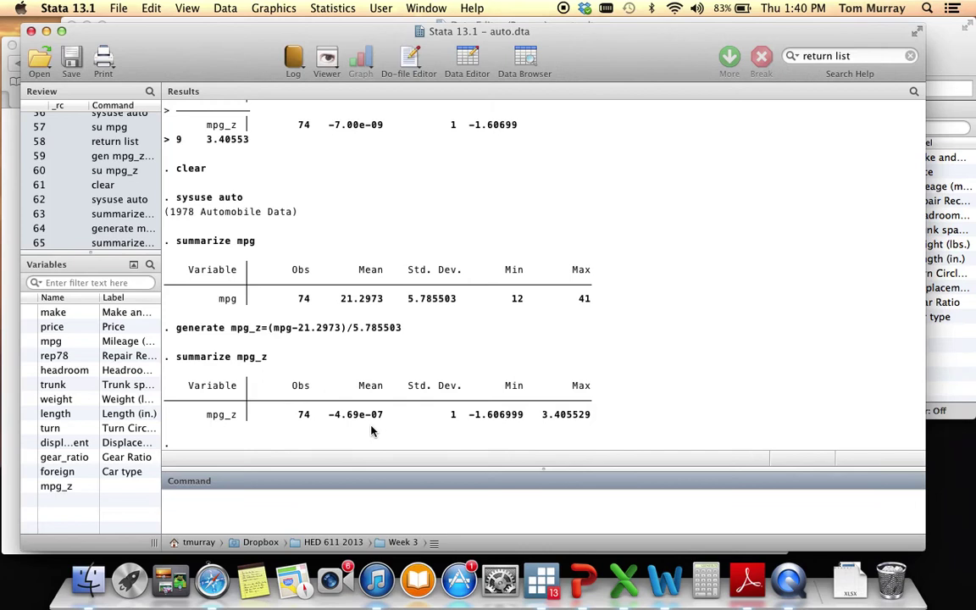
Summarize weight and generate its standardized variable weight_z as (weight-3019.459)/777.1936
type("summarize w")
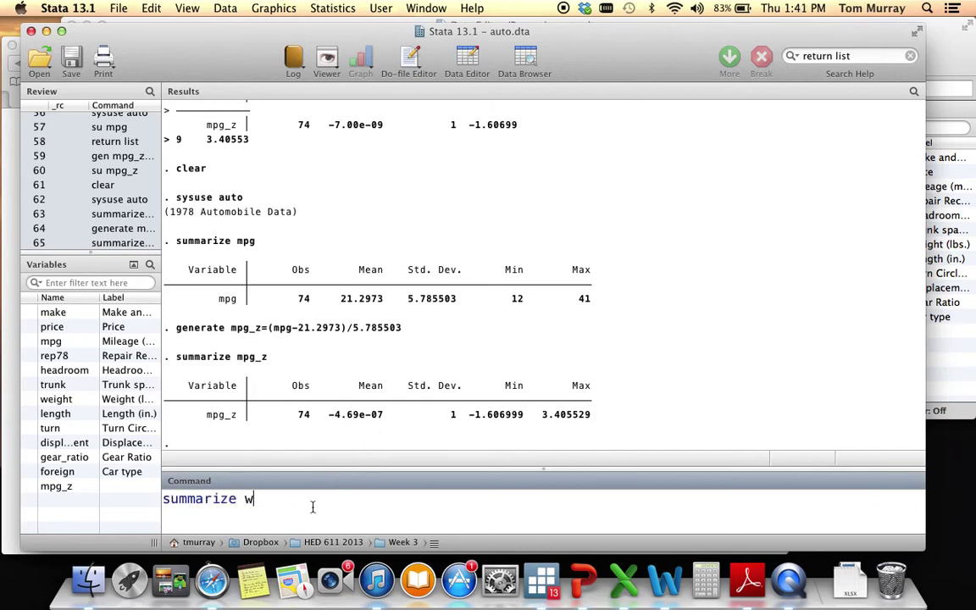
type("eight")
key("Return")
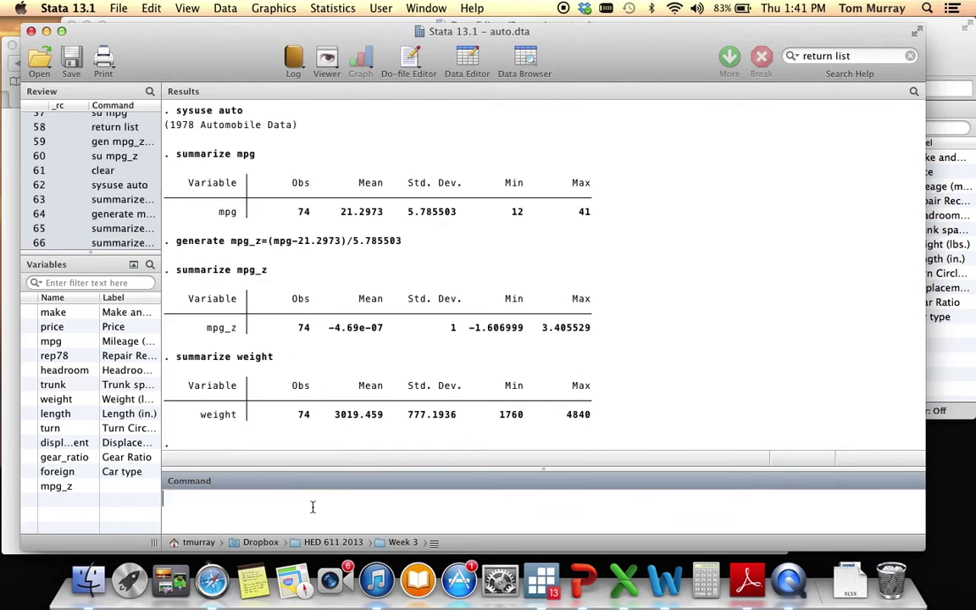
type("generate we")
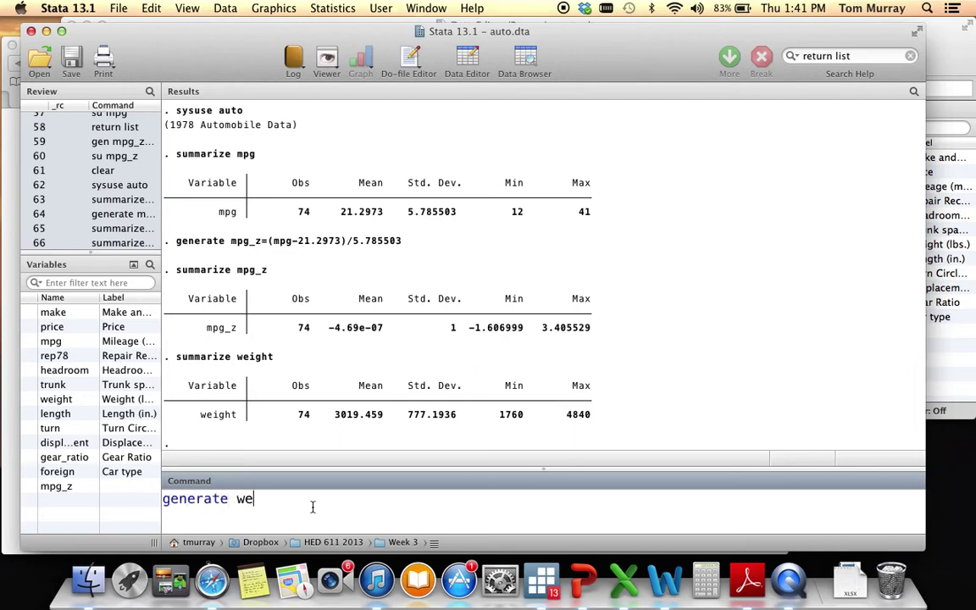
type("ight_z=(weight-")
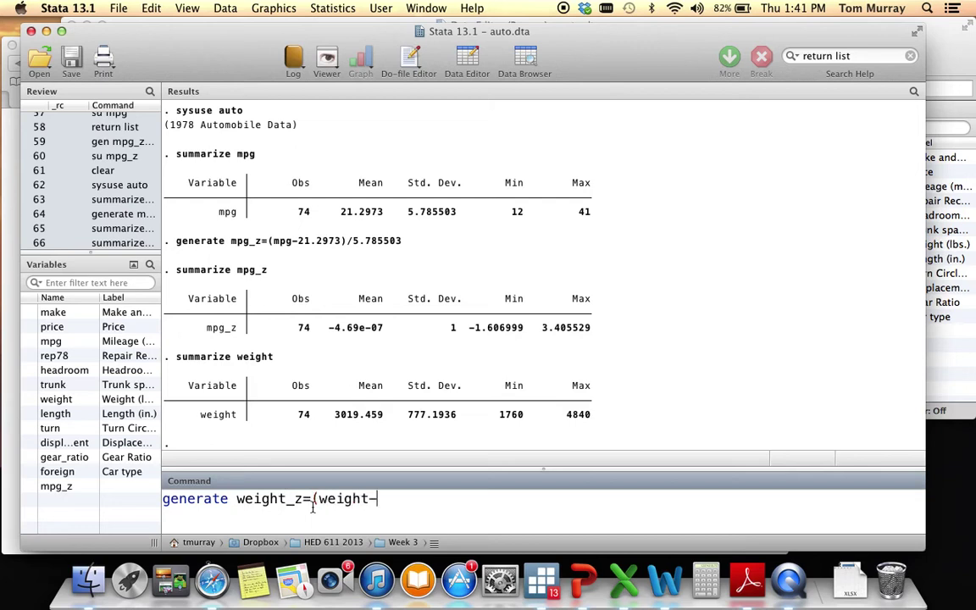
type("3019.459)/777.1936")
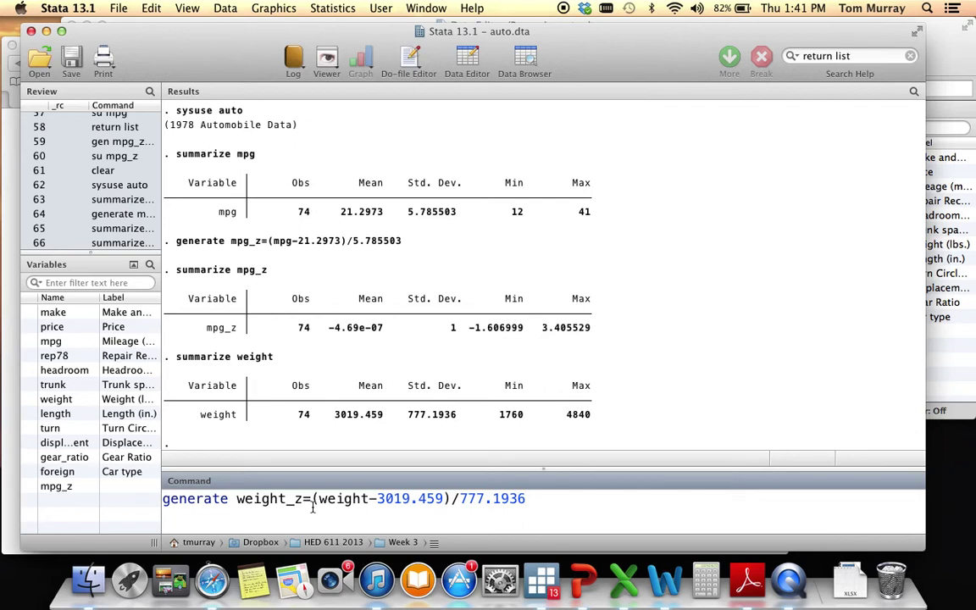
key("Return")
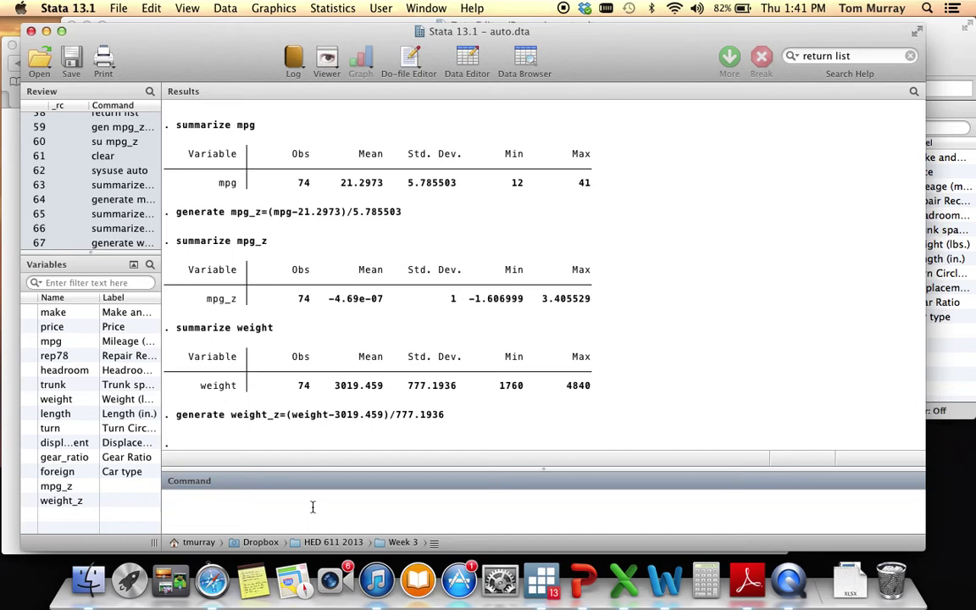
Summarize the original variables mpg and weight together, followed by the standardized mpg_z and weight_z together
type("summarize mpg weight")
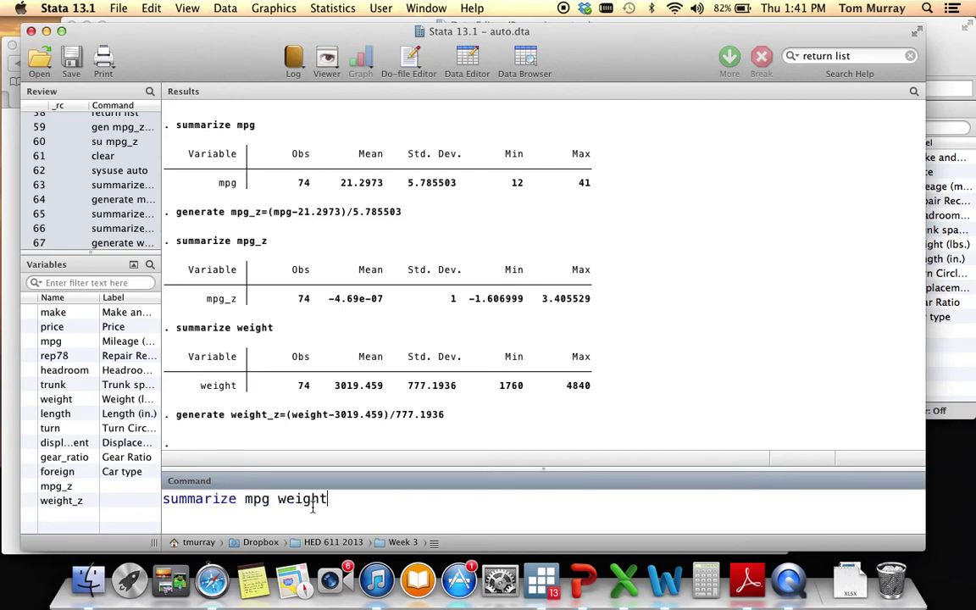
key("Return")
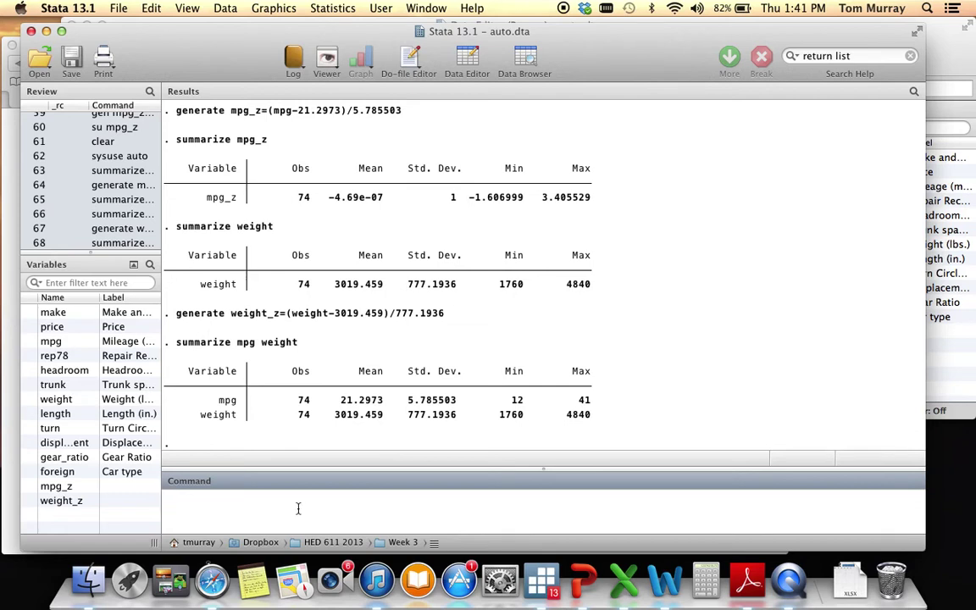
type("summarize mpg")
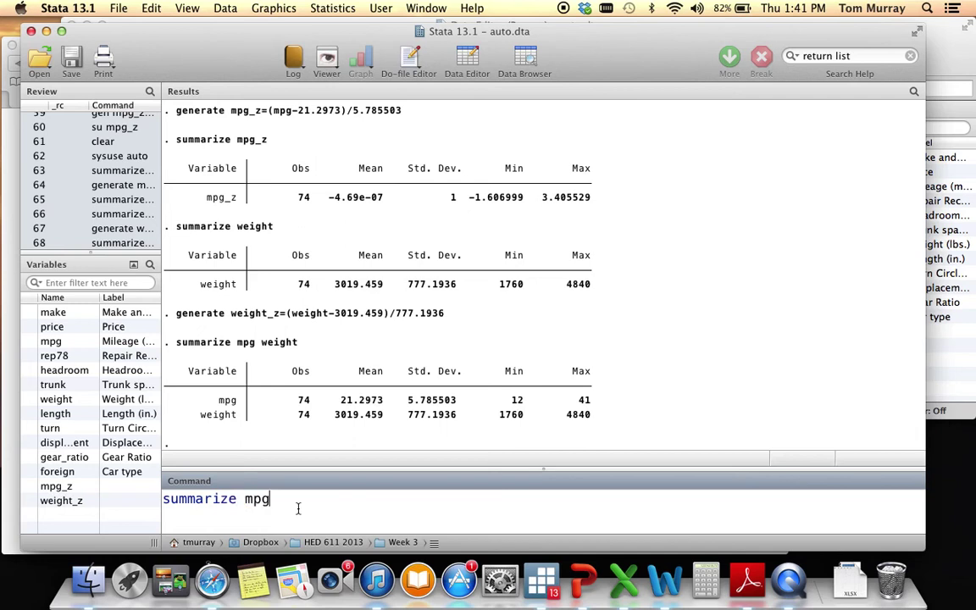
type("_z weight_z")
key("Return")
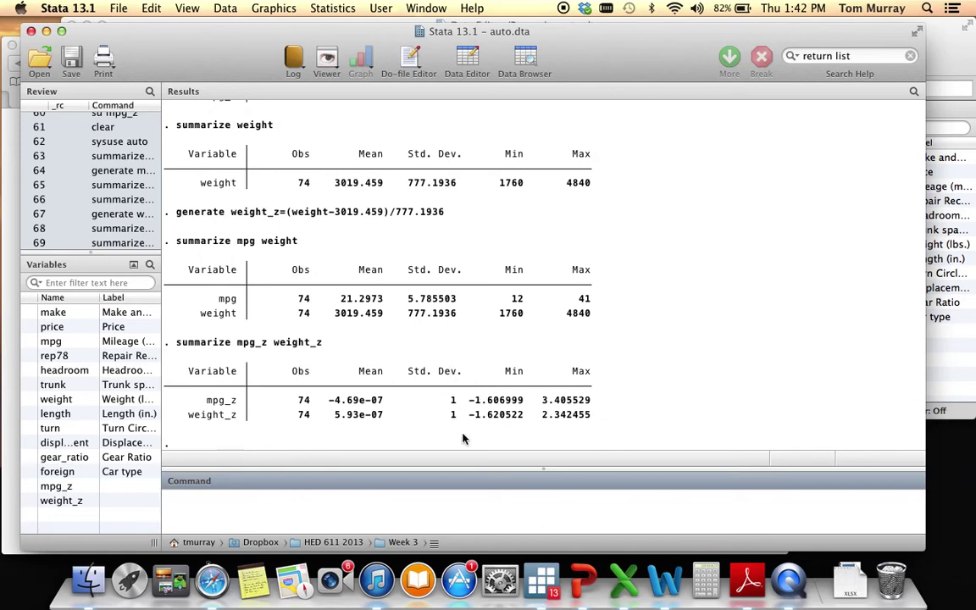
Inspect the mpg_z and weight_z columns in the data browser, and close it
left_click(525, 58)
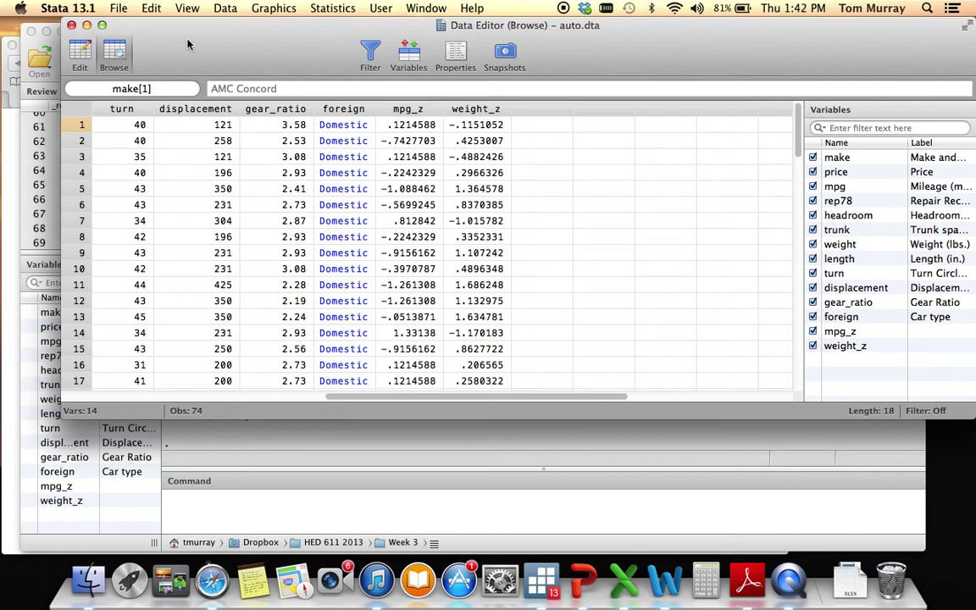
left_click(72, 25)
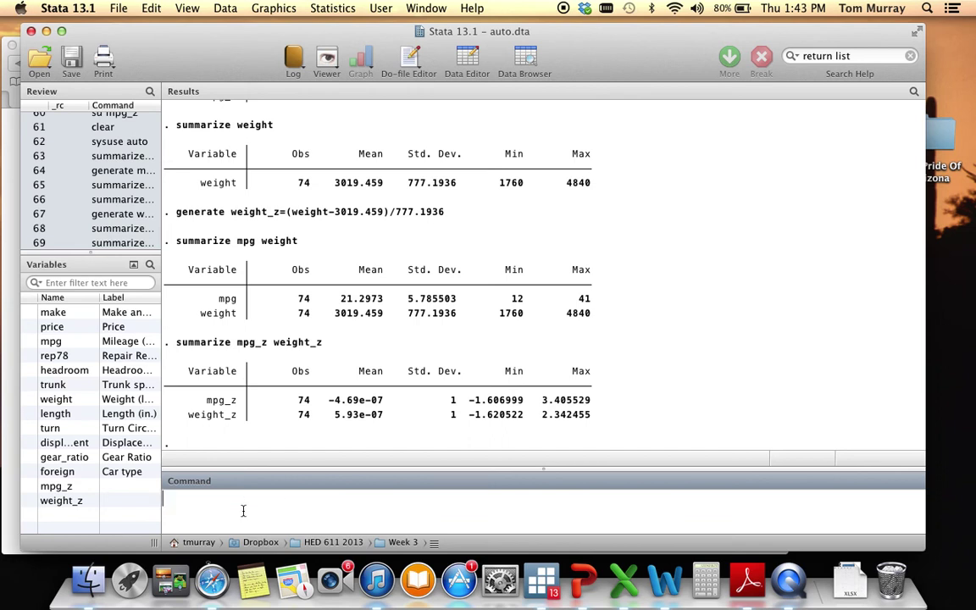
Summarize mpg again and display its stored results with return list
type("summarize mpg")
key("Return")
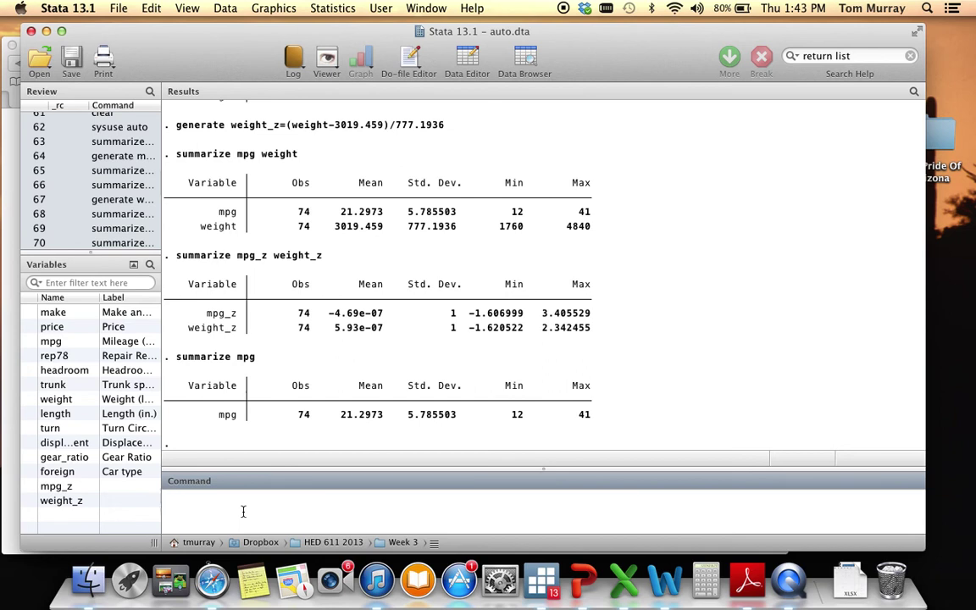
type("return list")
key("Return")
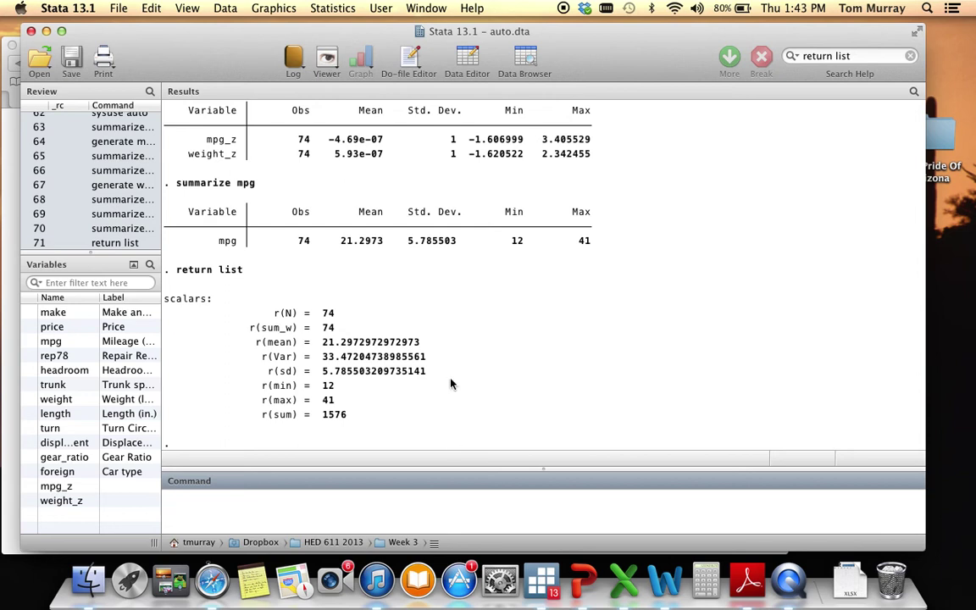
Create a new do-file and write "summarize mpg" as its first command, followed by a blank line
left_click(412, 61)
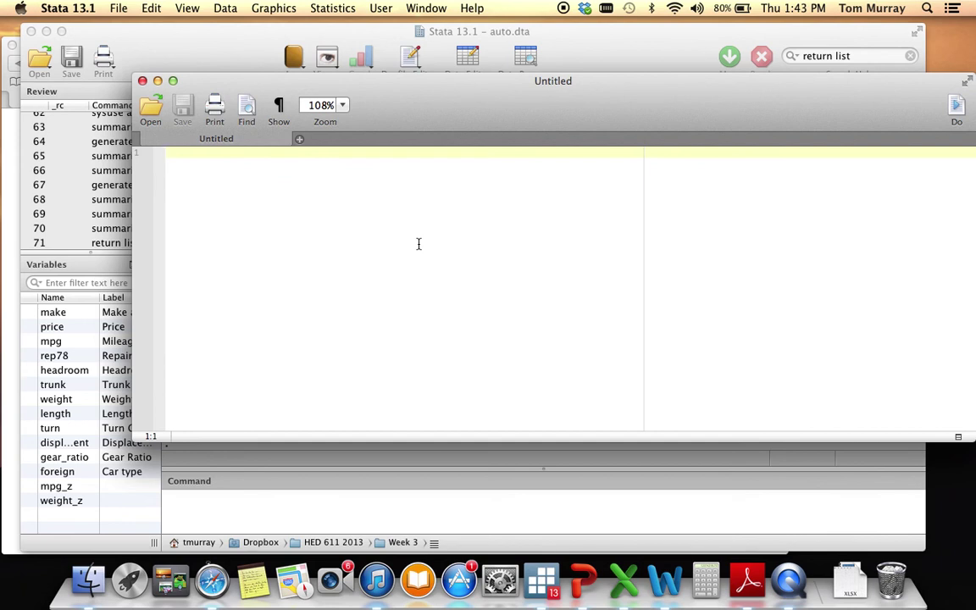
type("summar")
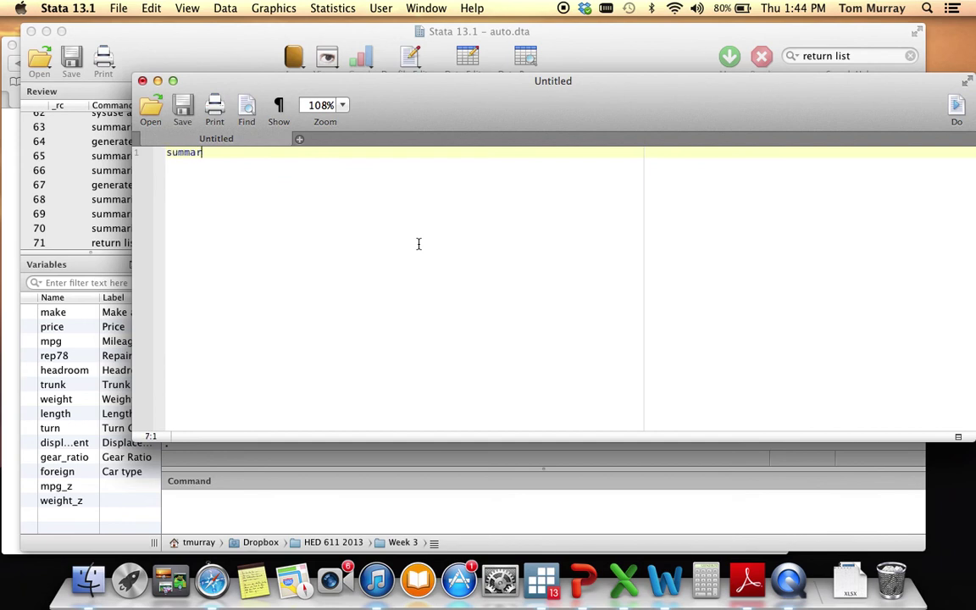
type("ize mpg")
key("Return")
key("Return")
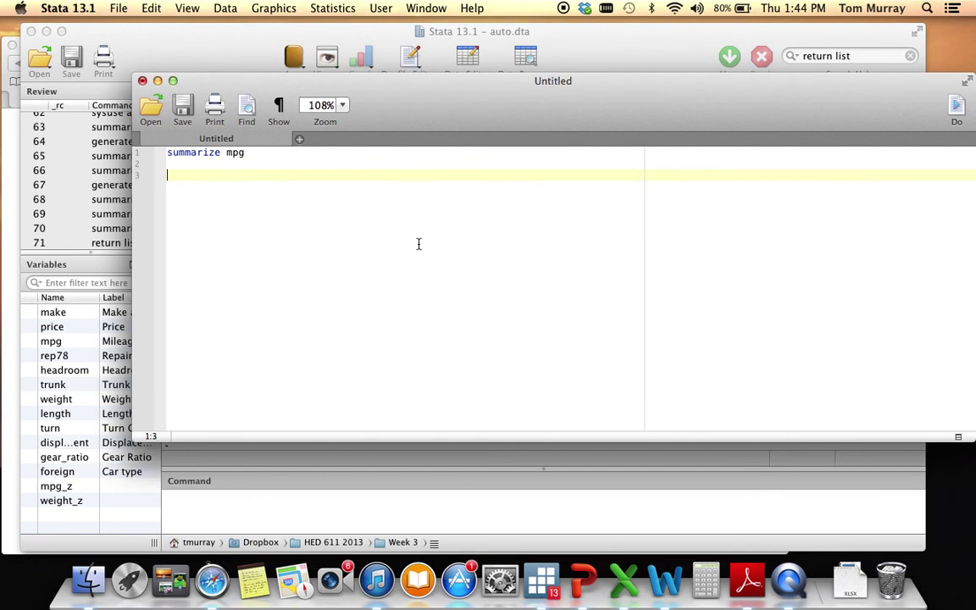
Add the command "generate mpg_z2=(mpg-r(mean))/r(sd)" to the do-file below the summarize line
type("generate mpg_")
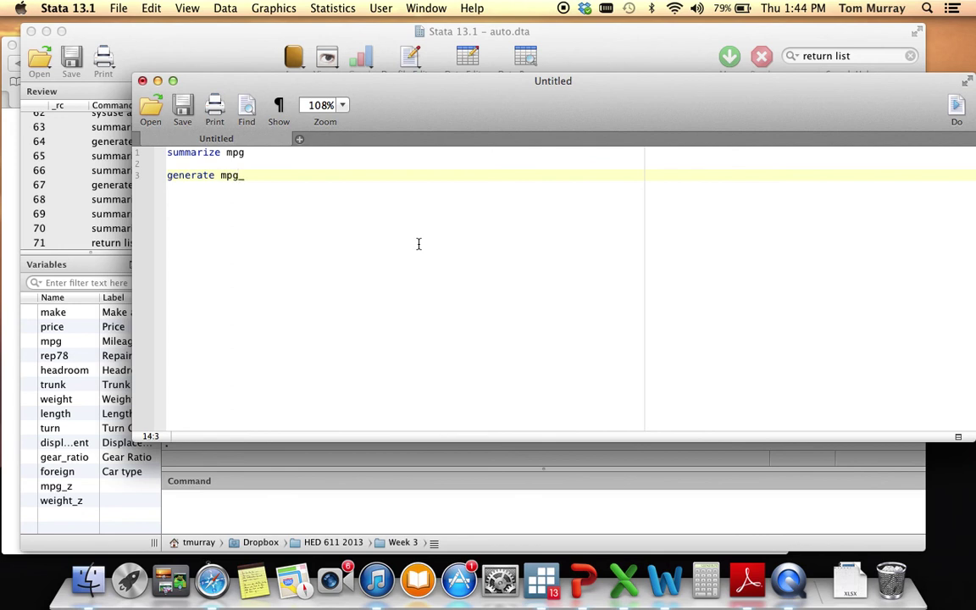
type("z2=(mpg-r(mean)")
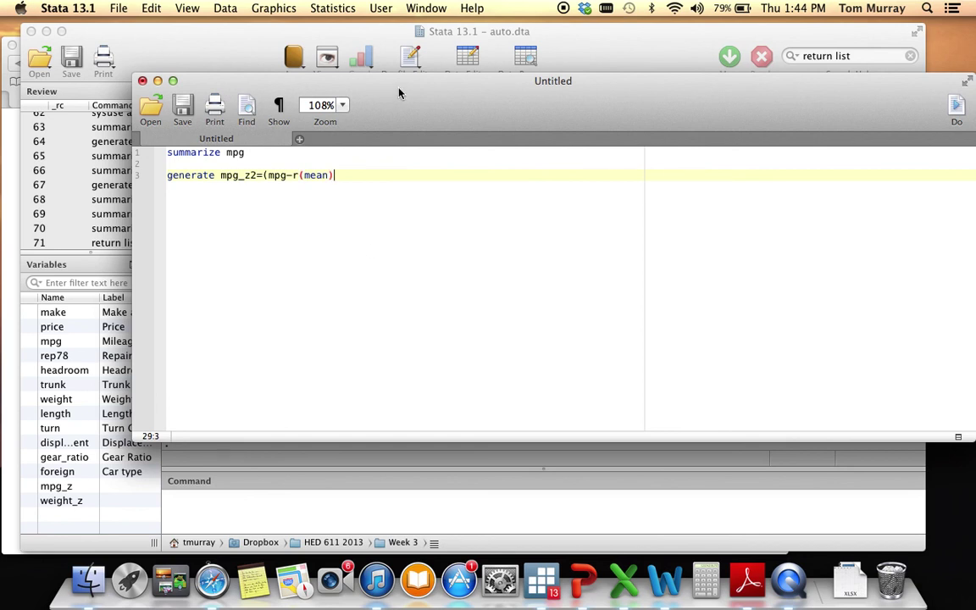
left_click_drag(400, 93, 357, 93)
type(")")
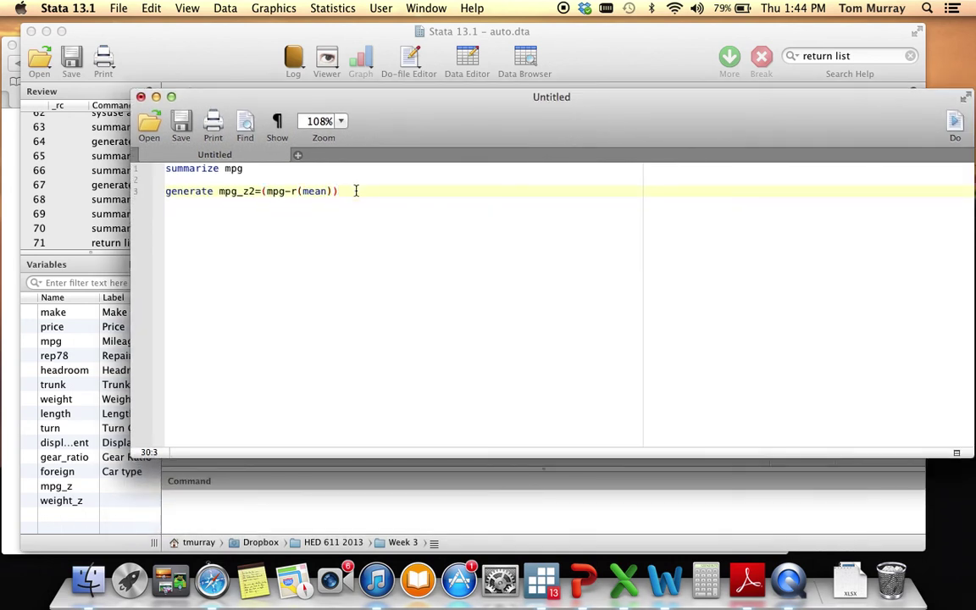
type("/r(sd)")
left_click_drag(402, 127, 371, 153)
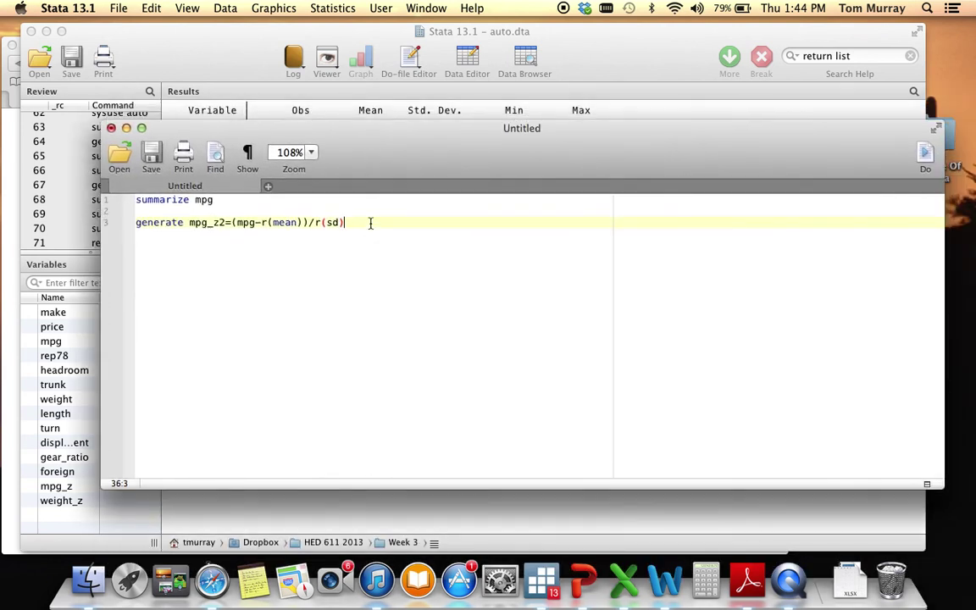
key("Return")
key("Return")
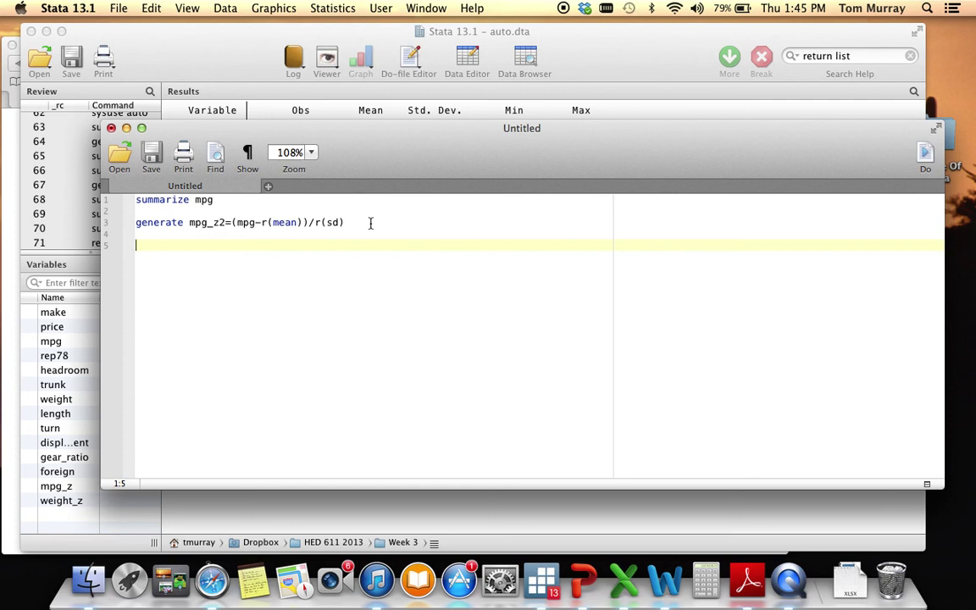
Execute the do-file's summarize and generate lines, and summarize mpg_z and mpg_z2 together
left_click_drag(141, 203, 319, 230)
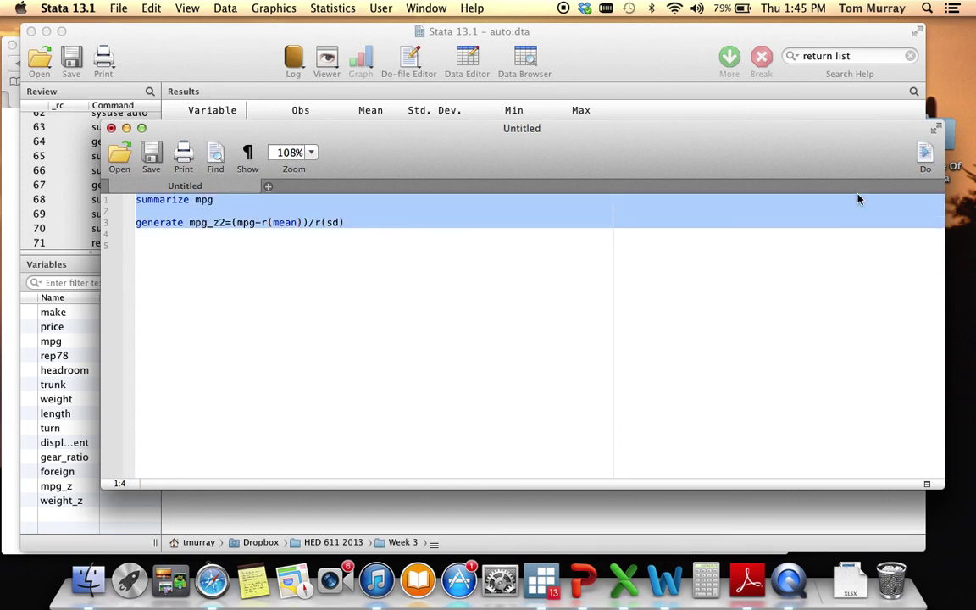
left_click(925, 154)
left_click(345, 510)
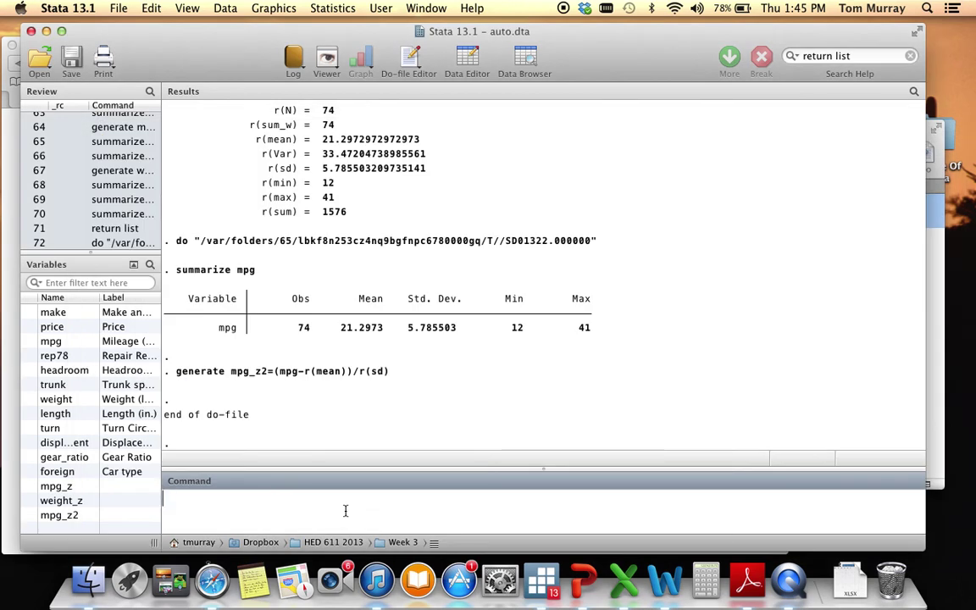
type("summarize mpg_z mpg_z2")
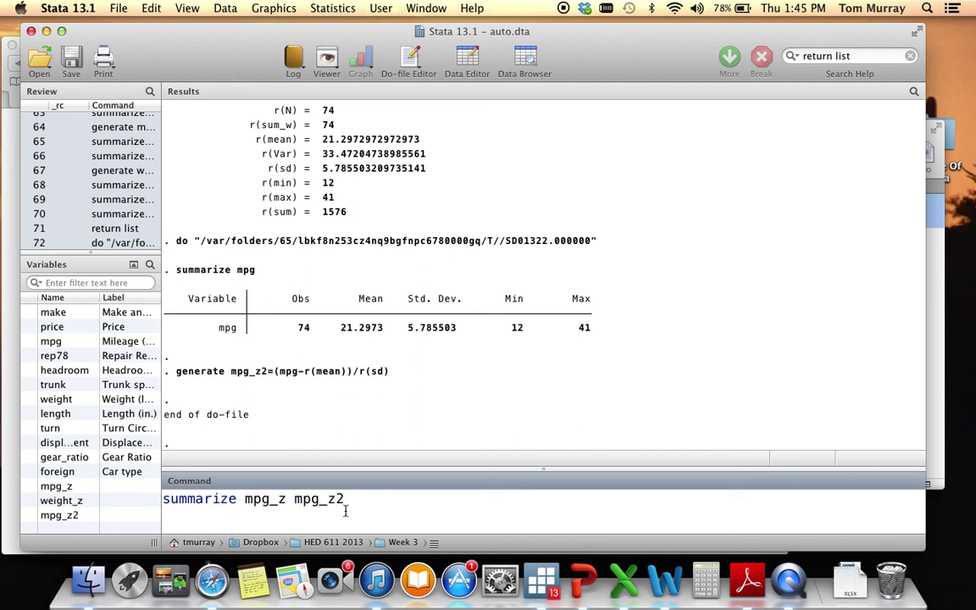
key("Return")
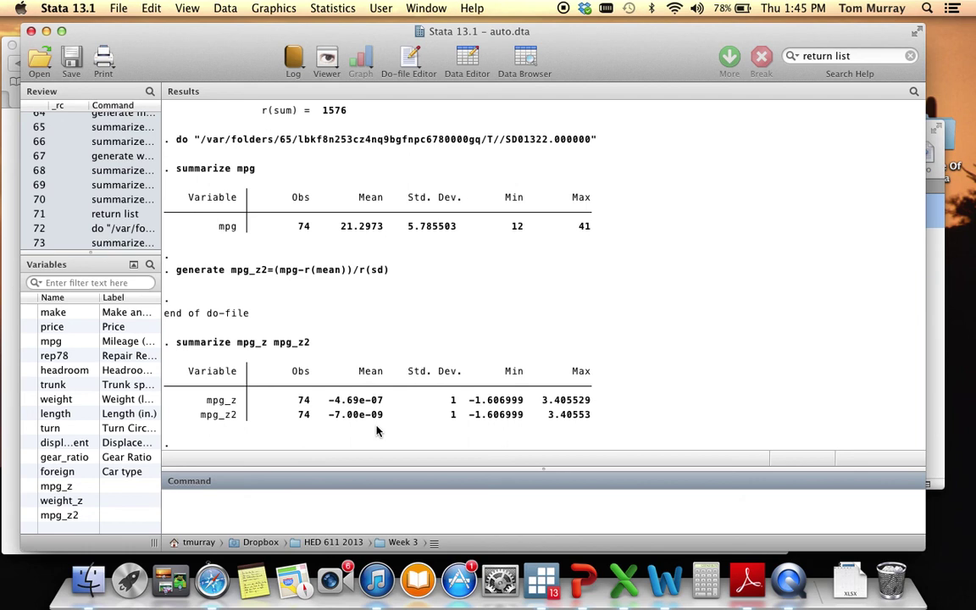
Compare the mpg_z and mpg_z2 columns in the data browser, and close it
left_click(526, 58)
scroll(585, 305, "right", 3)
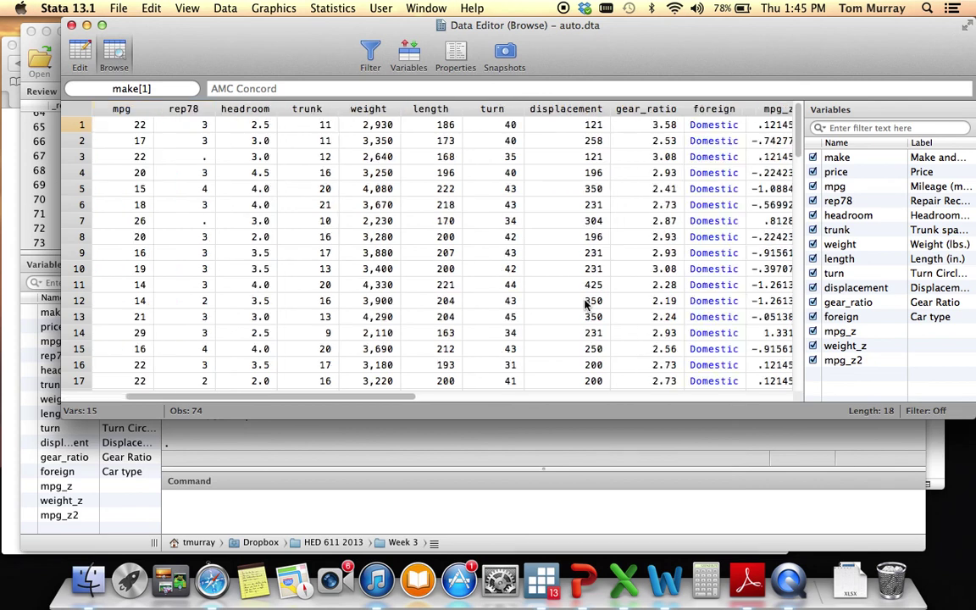
scroll(584, 305, "right", 4)
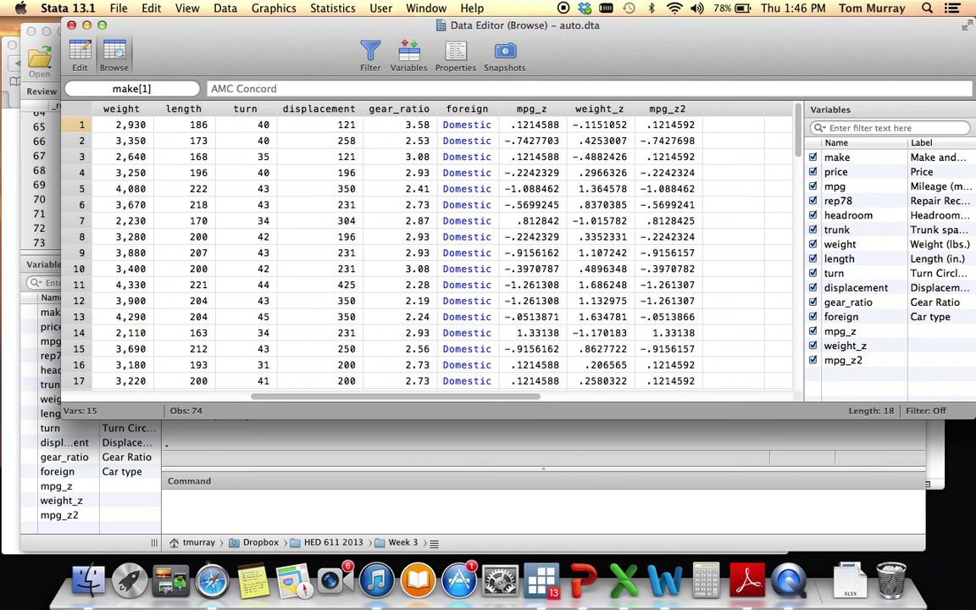
left_click(72, 25)
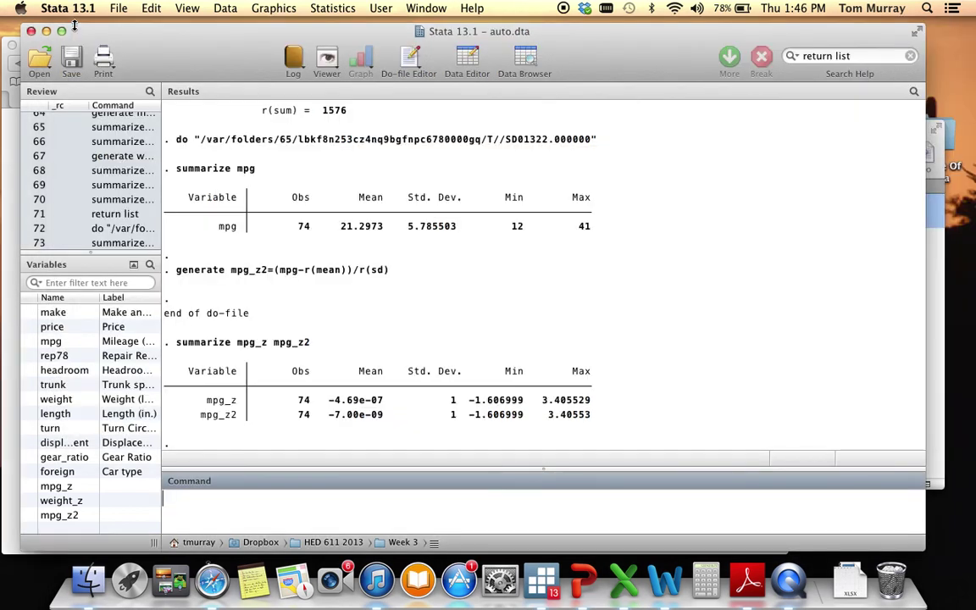